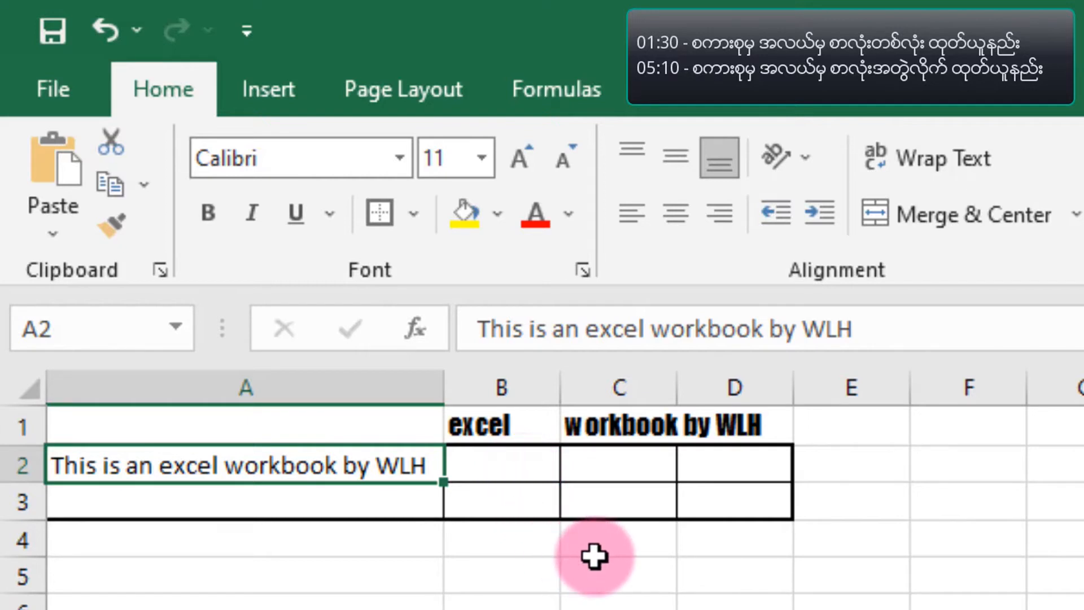
Step: Begin a MID formula in cell B2, up to its first argument
click(486, 425)
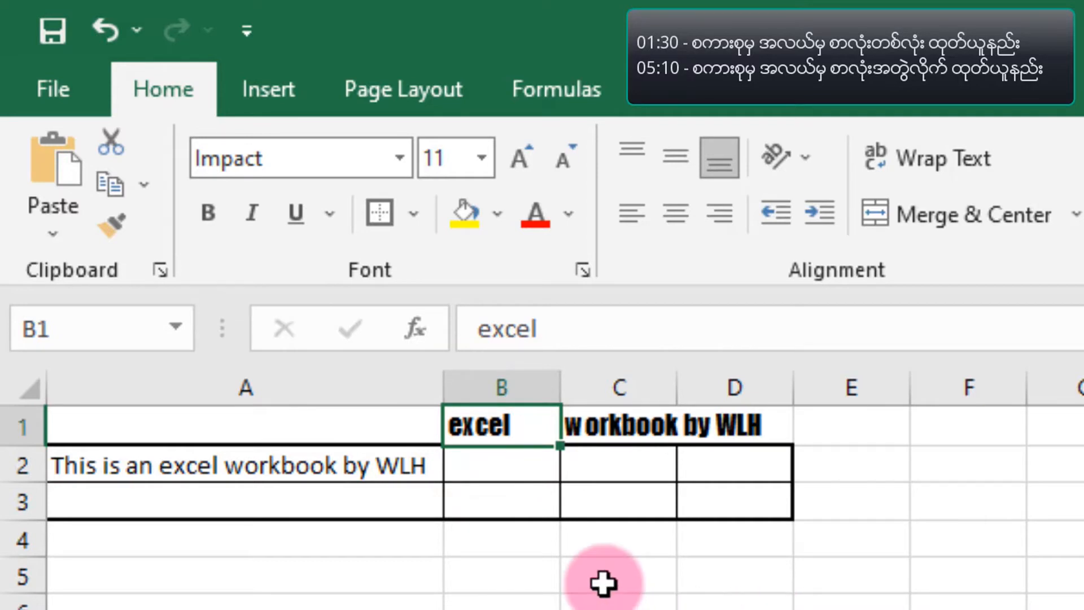
click(481, 473)
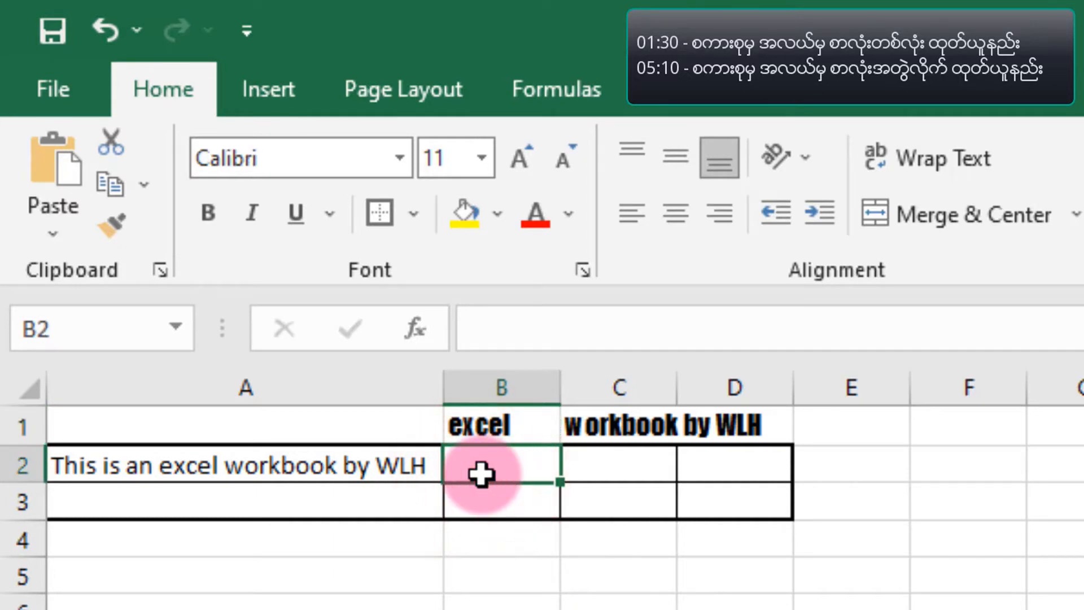
text(=)
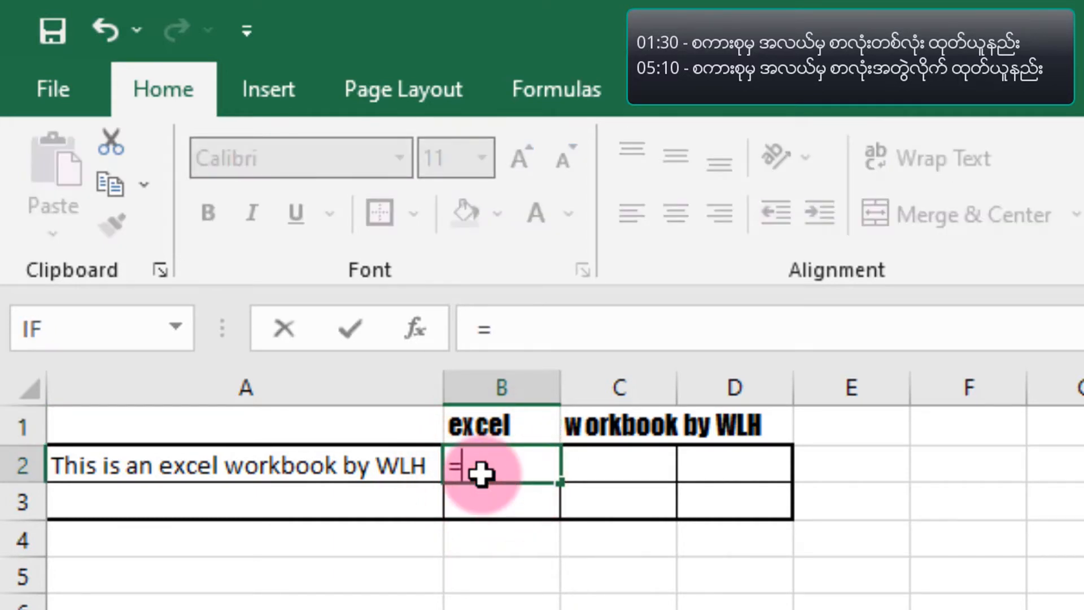
text(M)
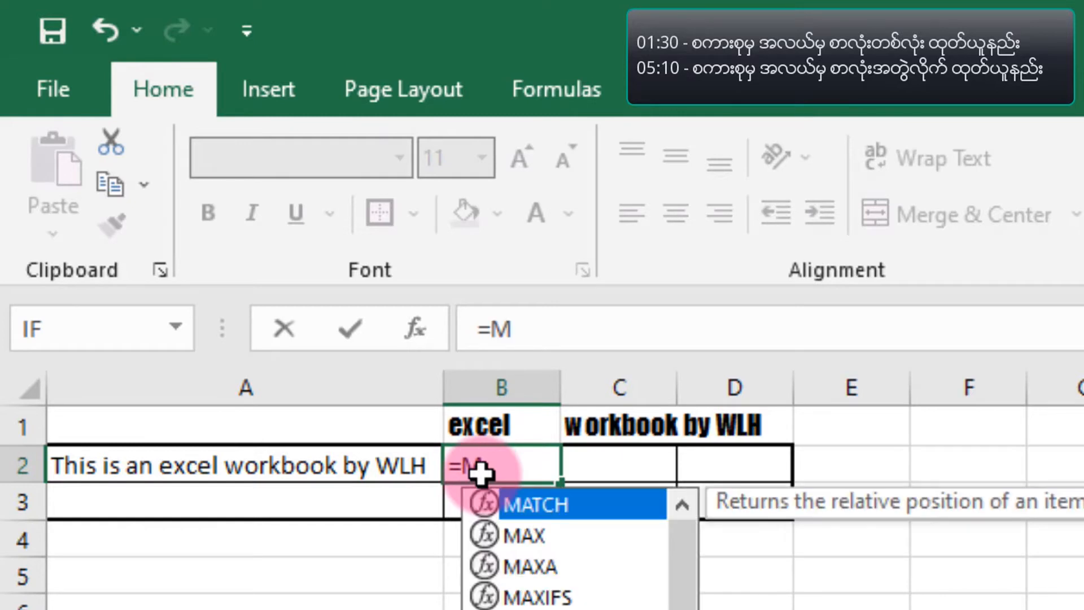
text(ID)
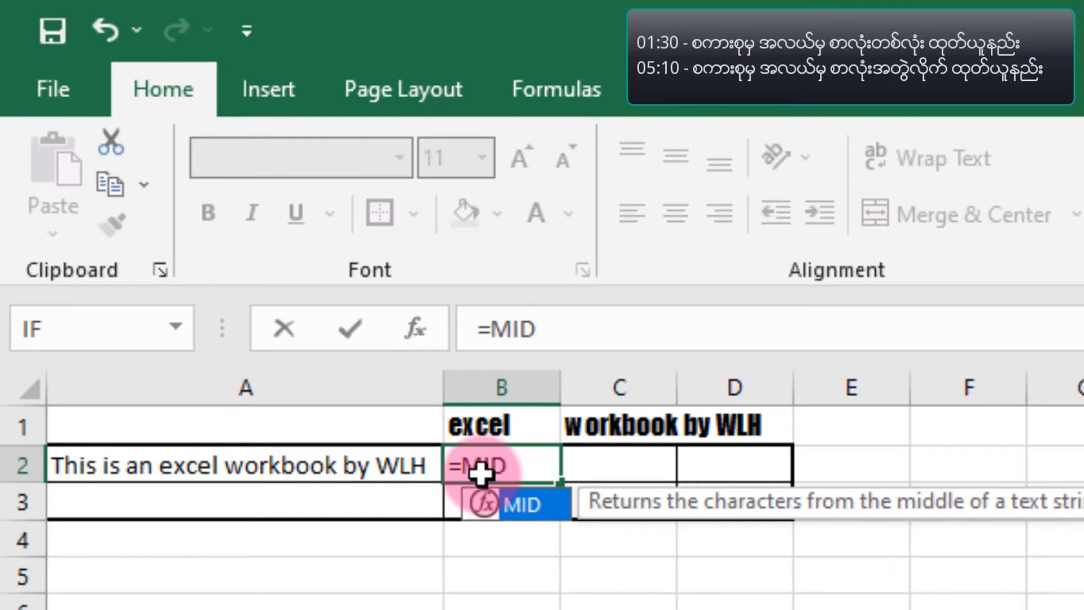
text(()
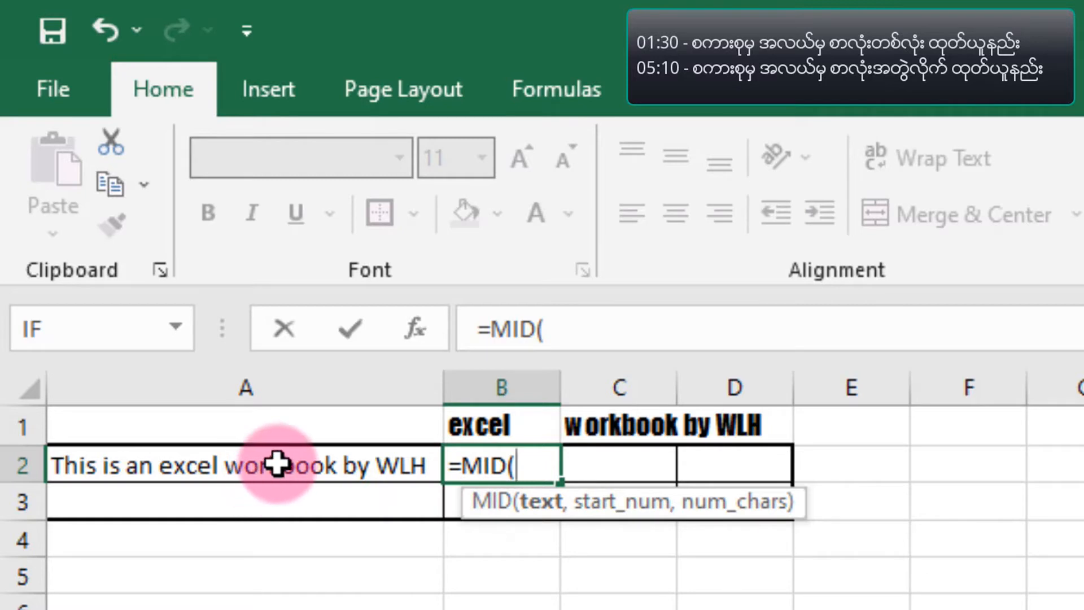
text("")
key(Left)
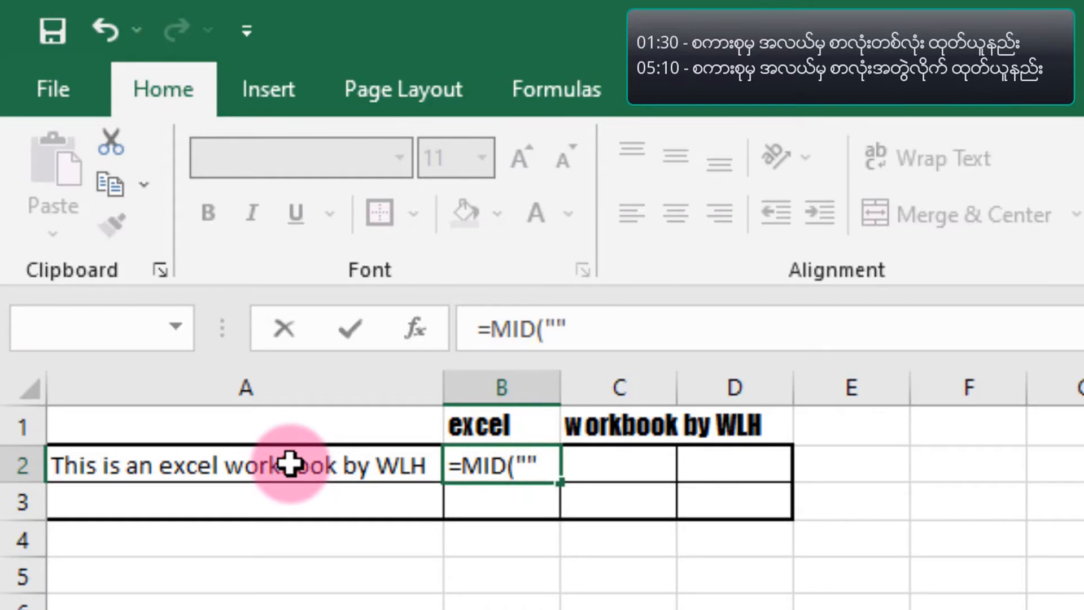
key(Return)
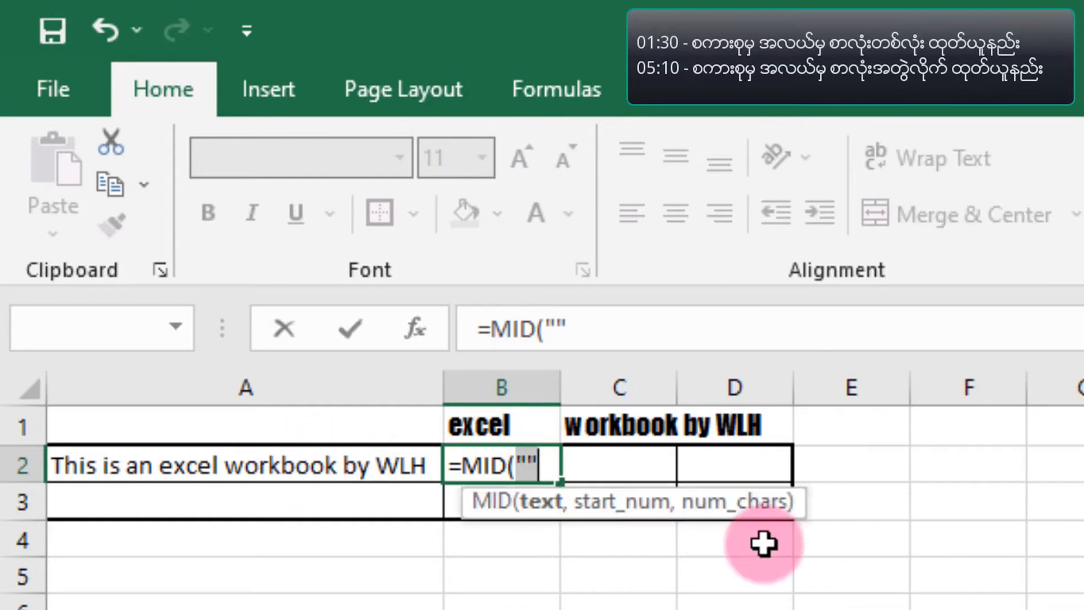
click(528, 464)
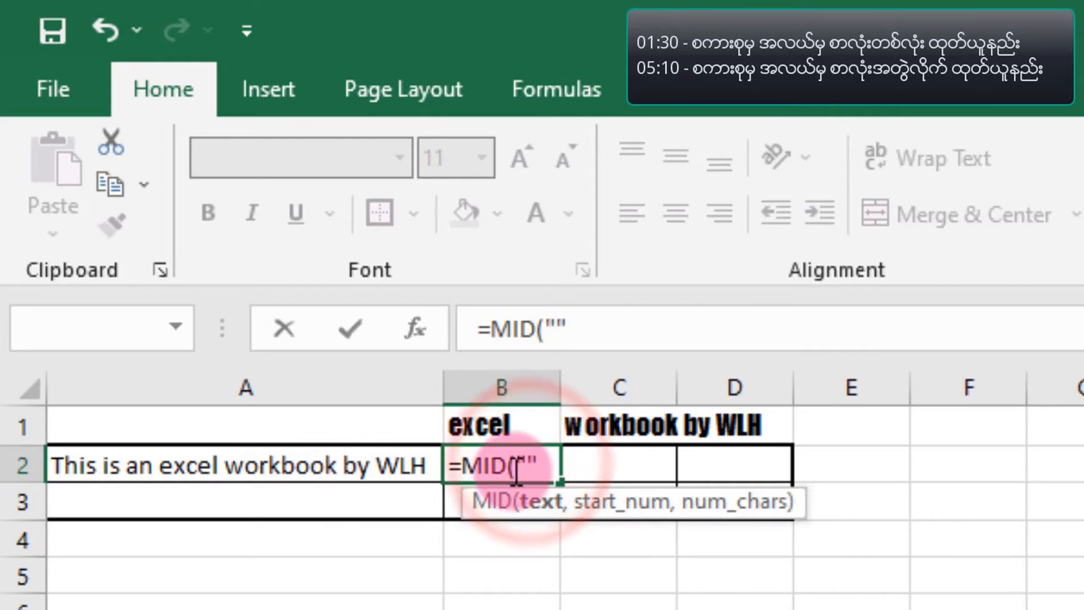
click(548, 464)
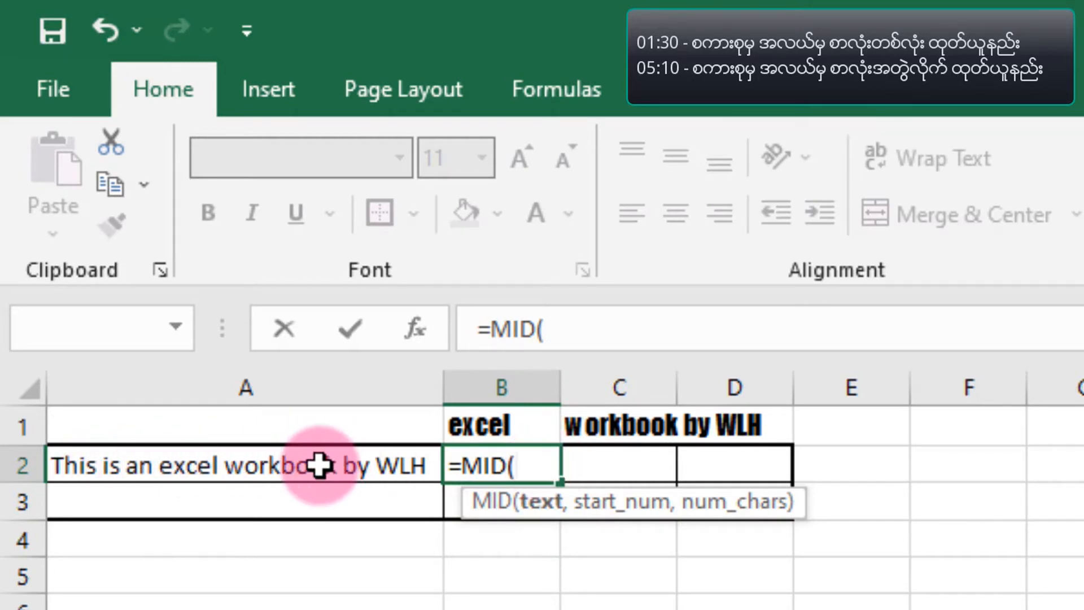
Step: Complete the MID formula in B2 as =MID(A2,12,5) to extract the word "excel" from the sentence
click(353, 464)
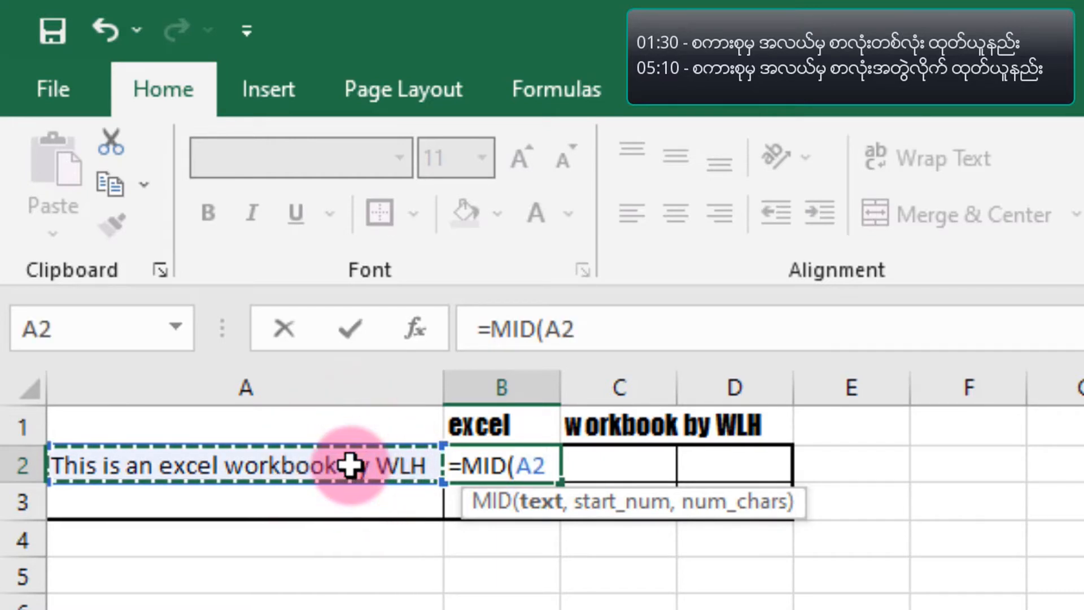
text(,)
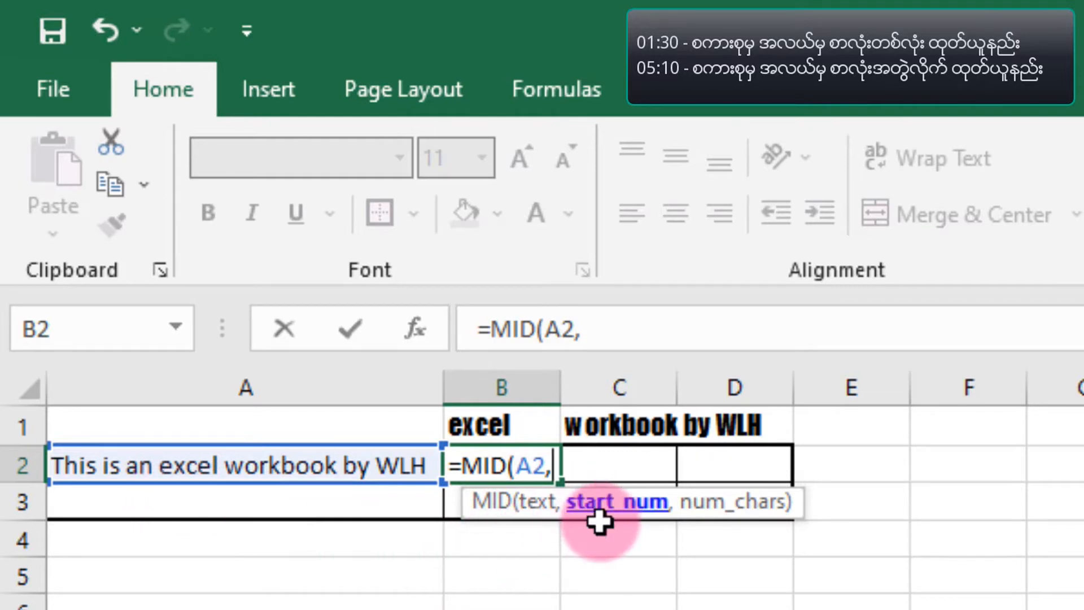
text(12)
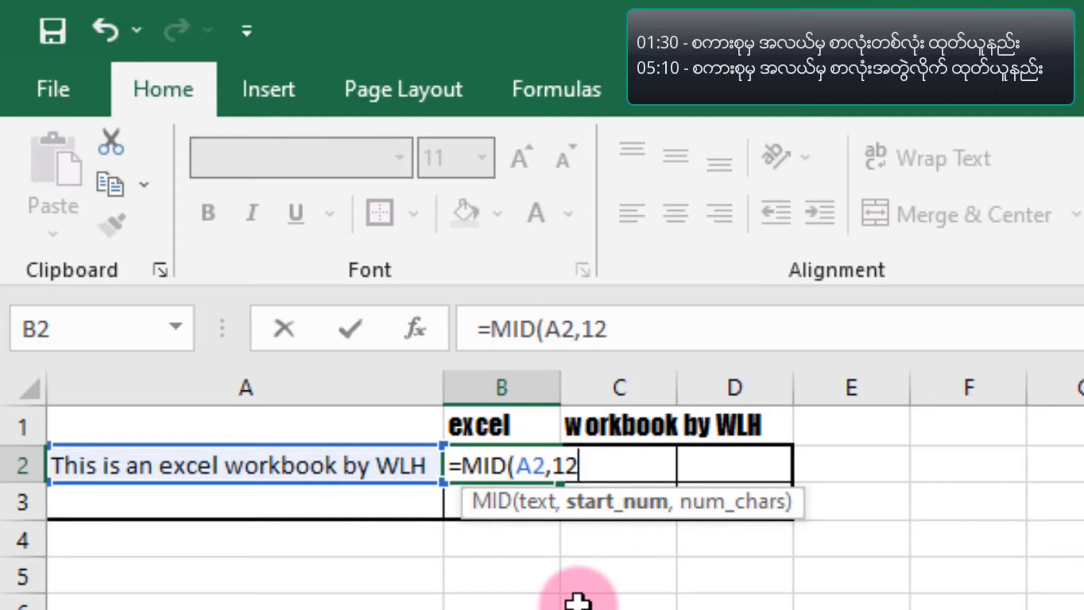
text(,)
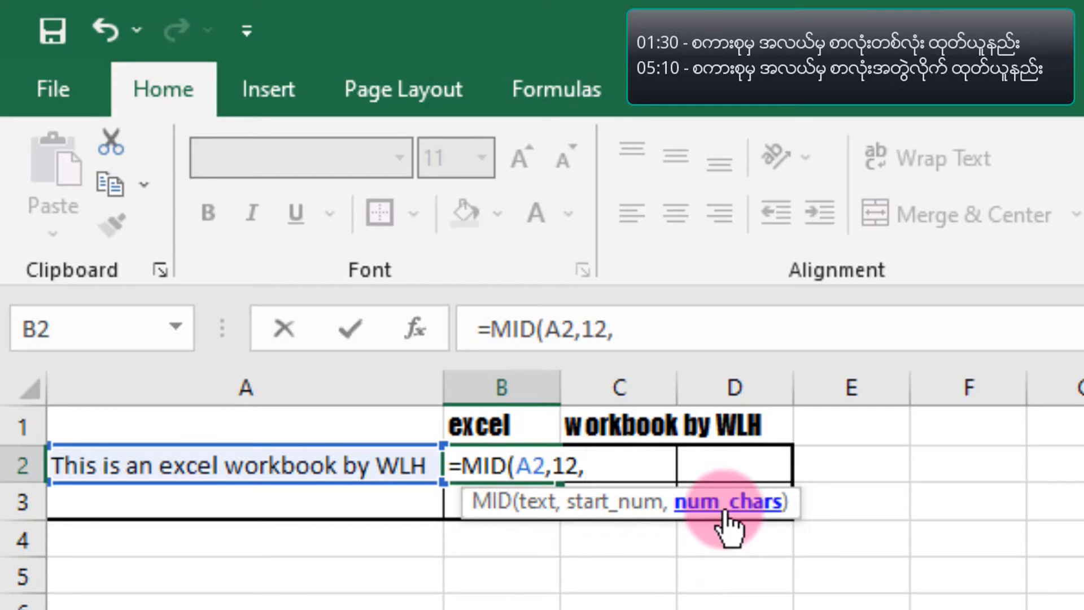
text(5)
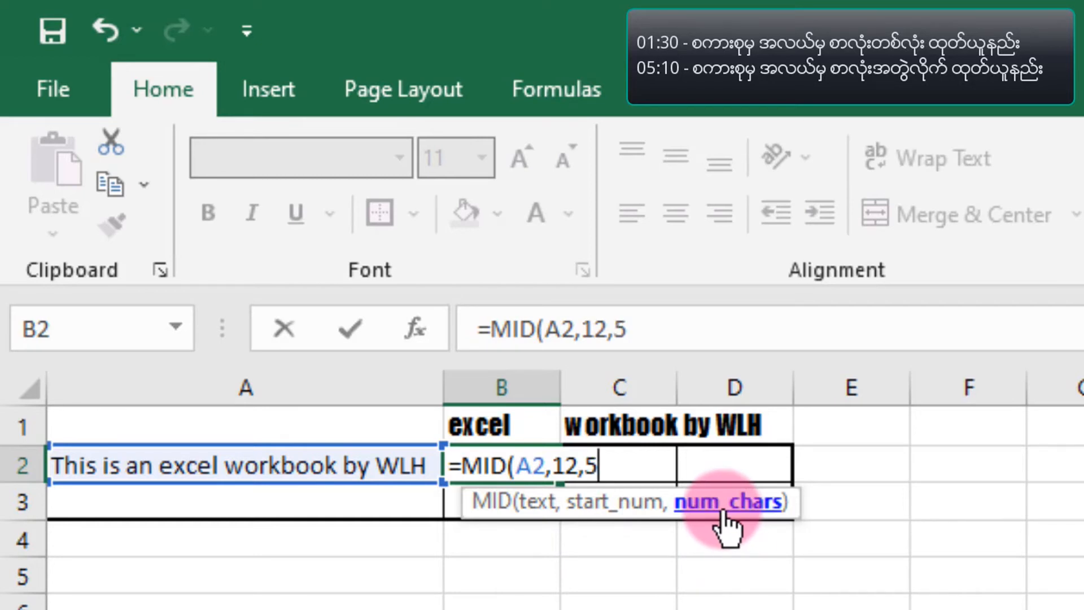
text())
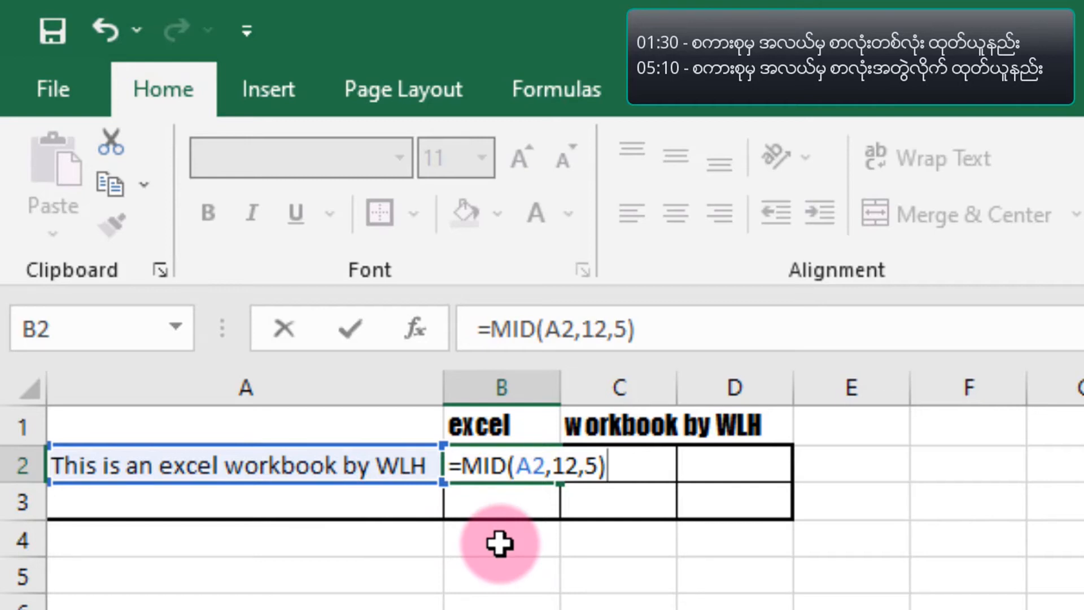
key(Return)
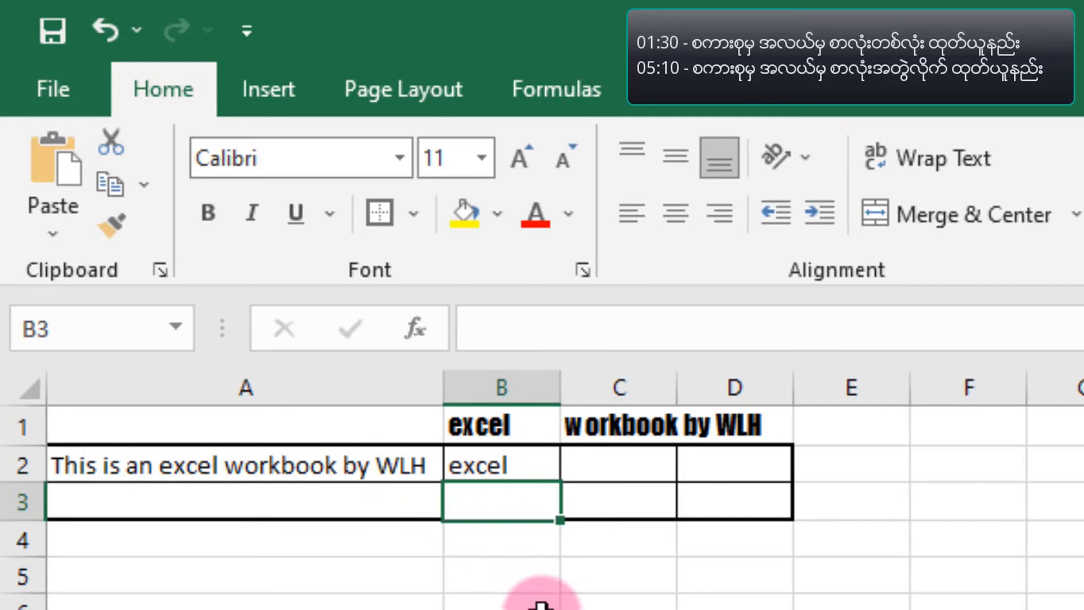
click(512, 468)
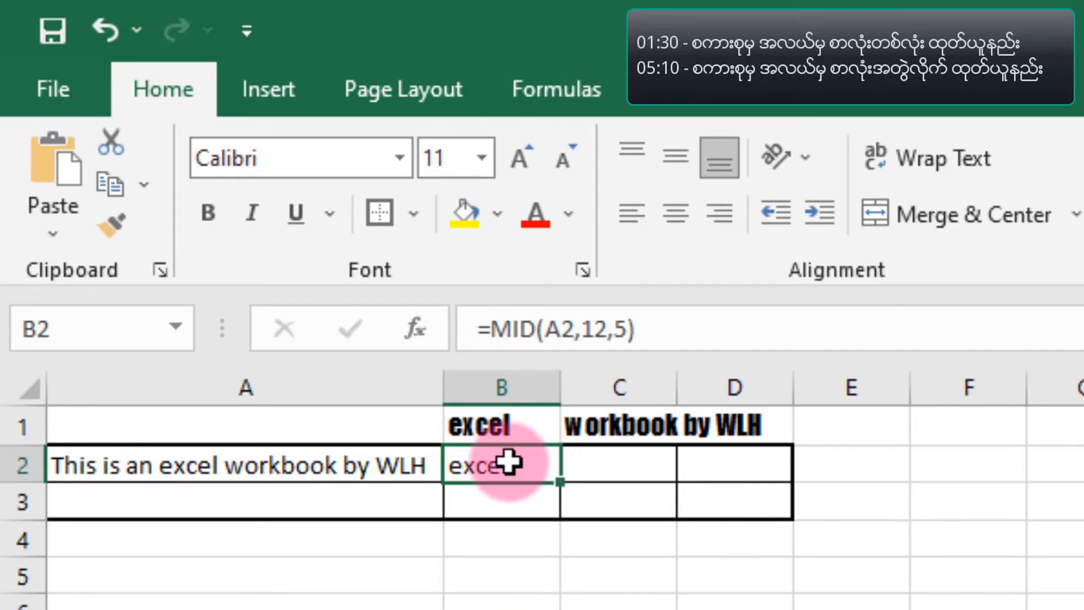
Step: Enter =MID(A2,18,15) in cell C2 to extract "workbook by WLH" from the sentence in A2
click(596, 474)
text(=)
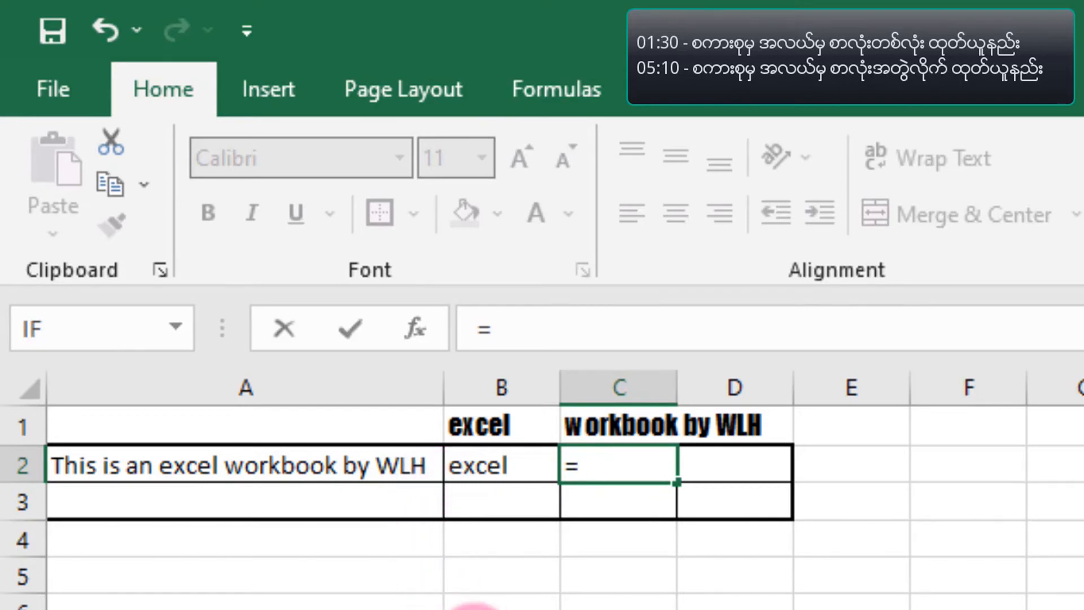
text(MID)
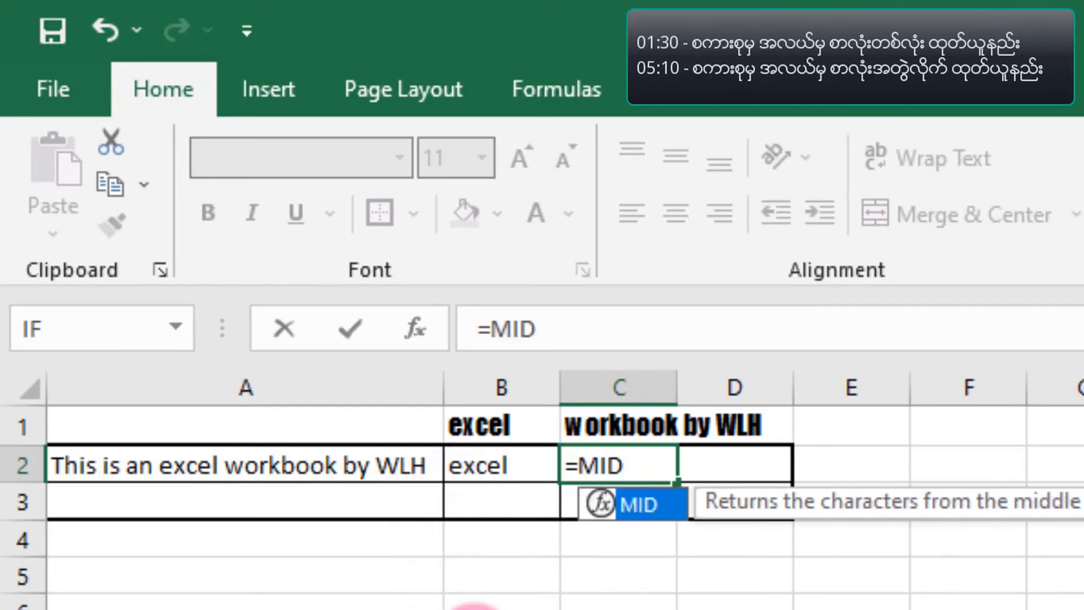
text(()
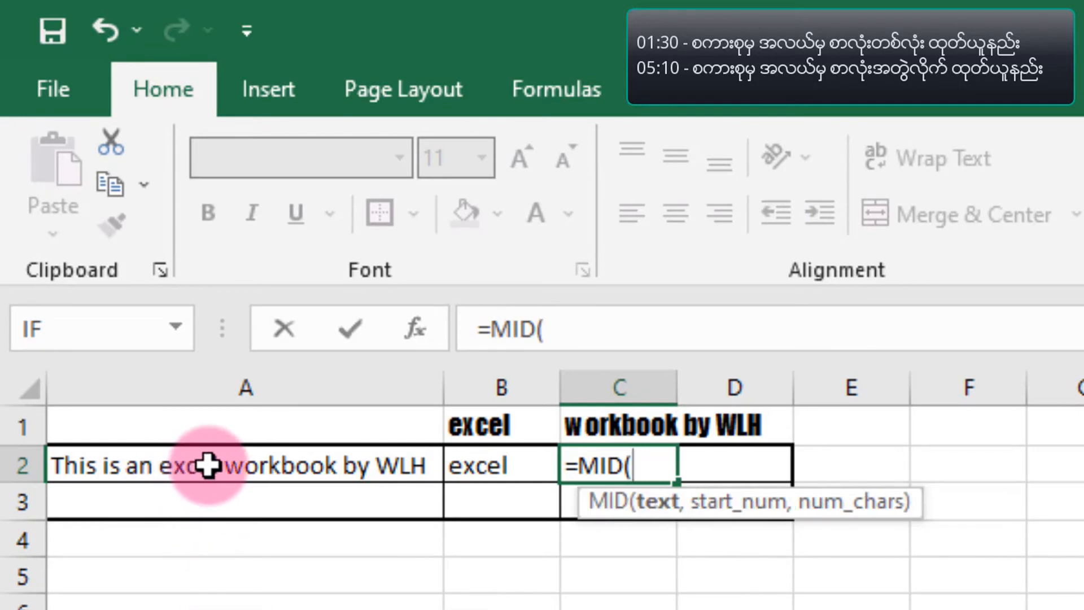
text(A2)
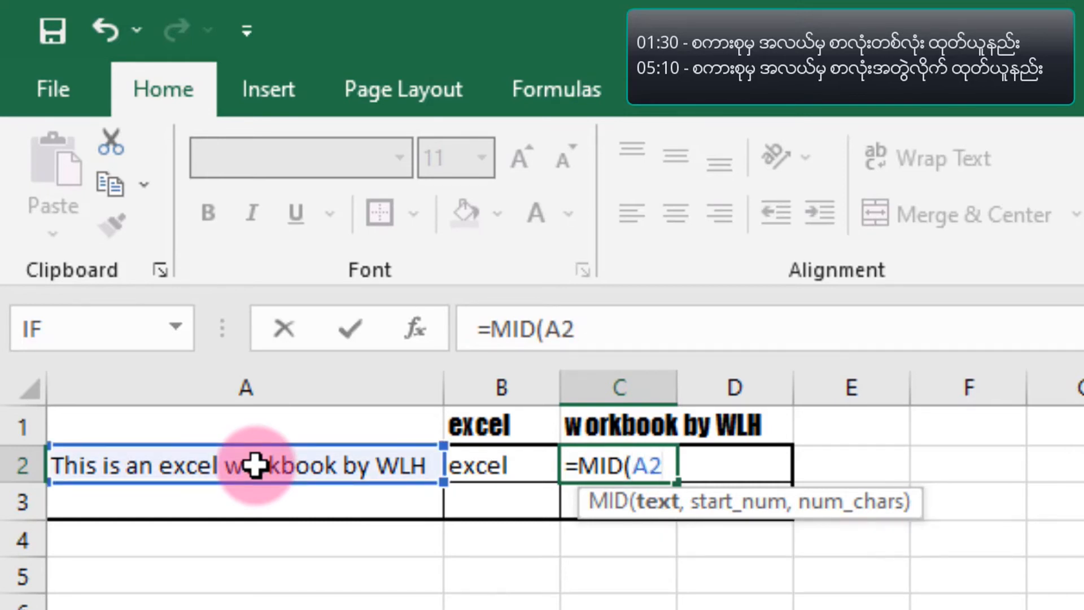
text(,18)
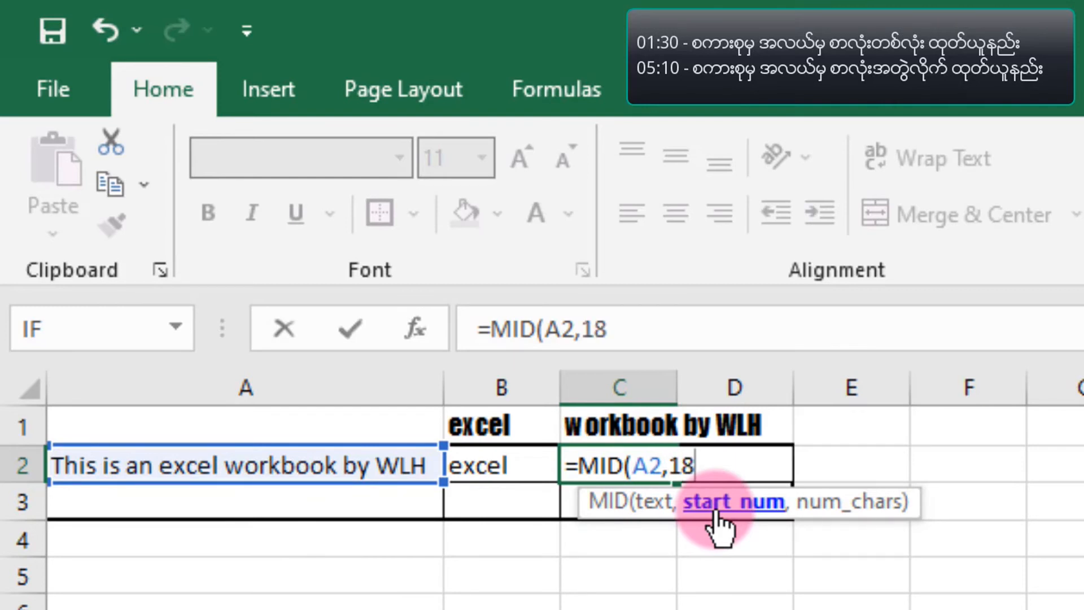
text(,15)
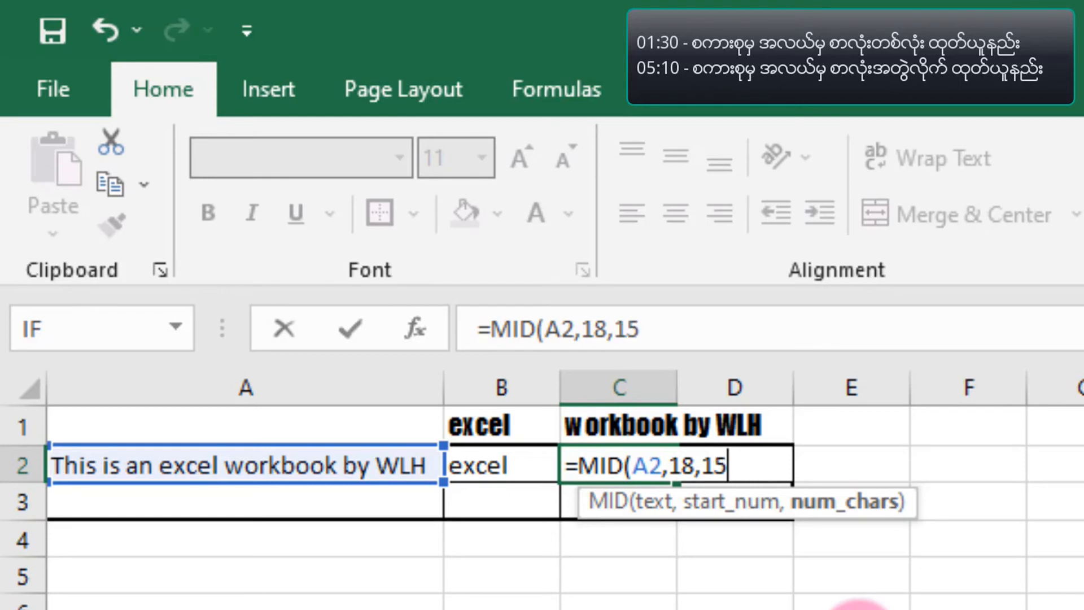
text())
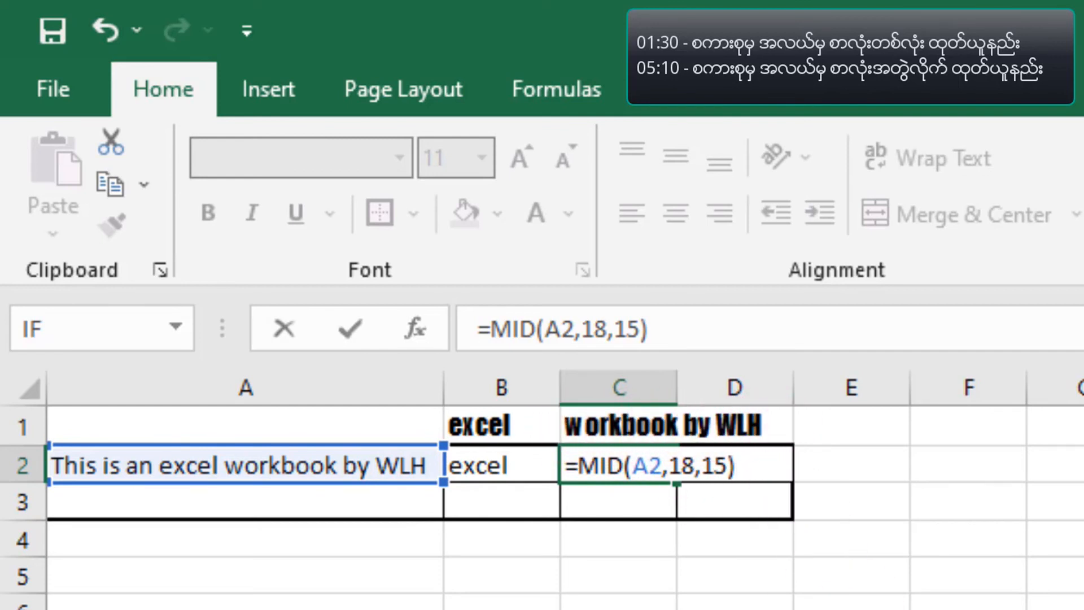
key(Return)
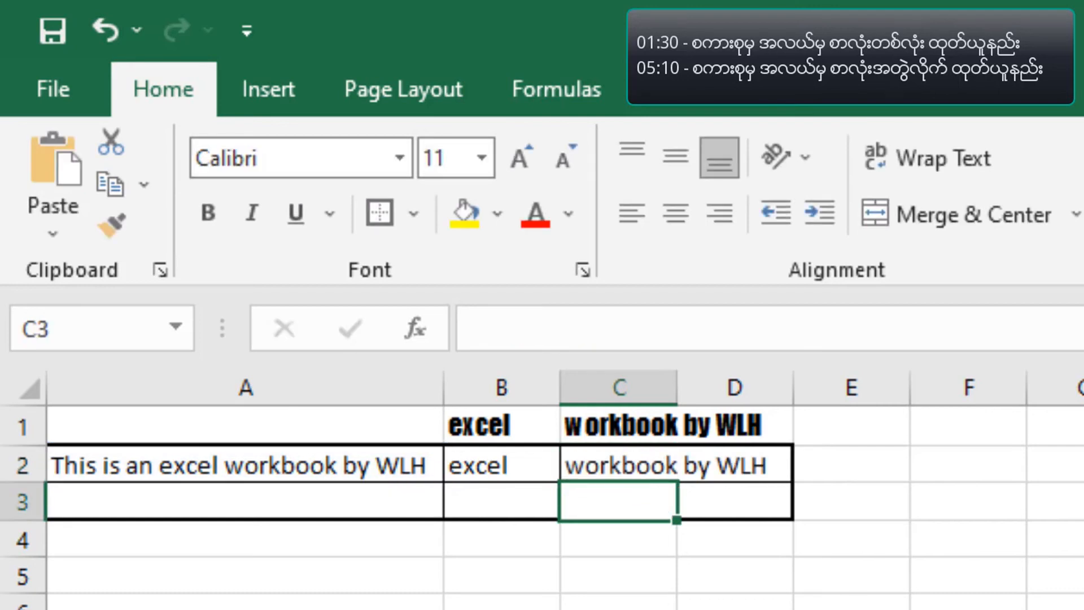
click(676, 465)
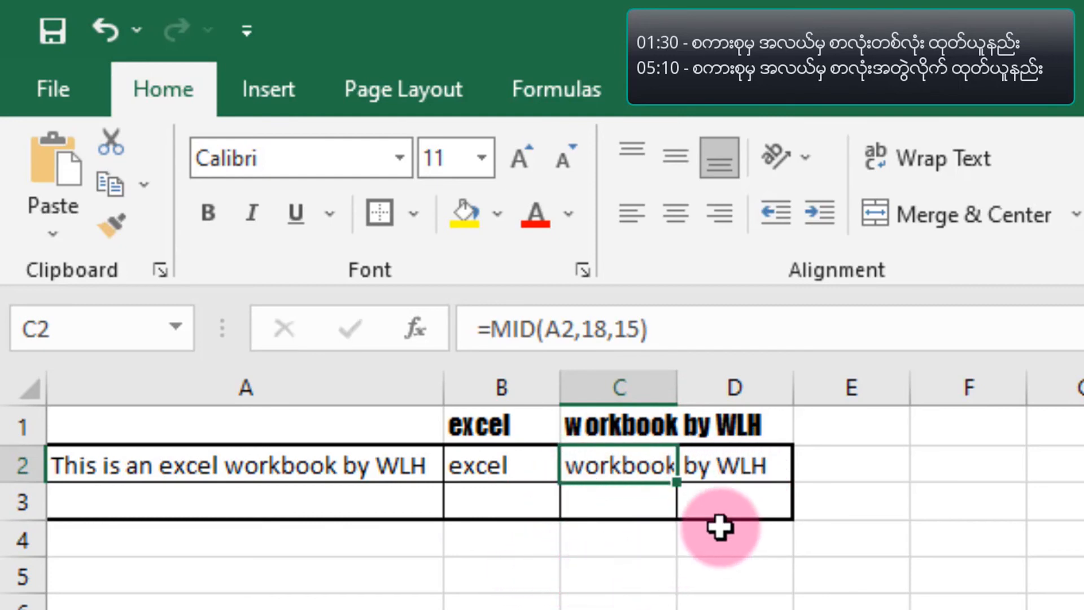
Step: Enter =MID(A2,1,4) in cell E2 to extract the first word of the sentence in A2
click(865, 470)
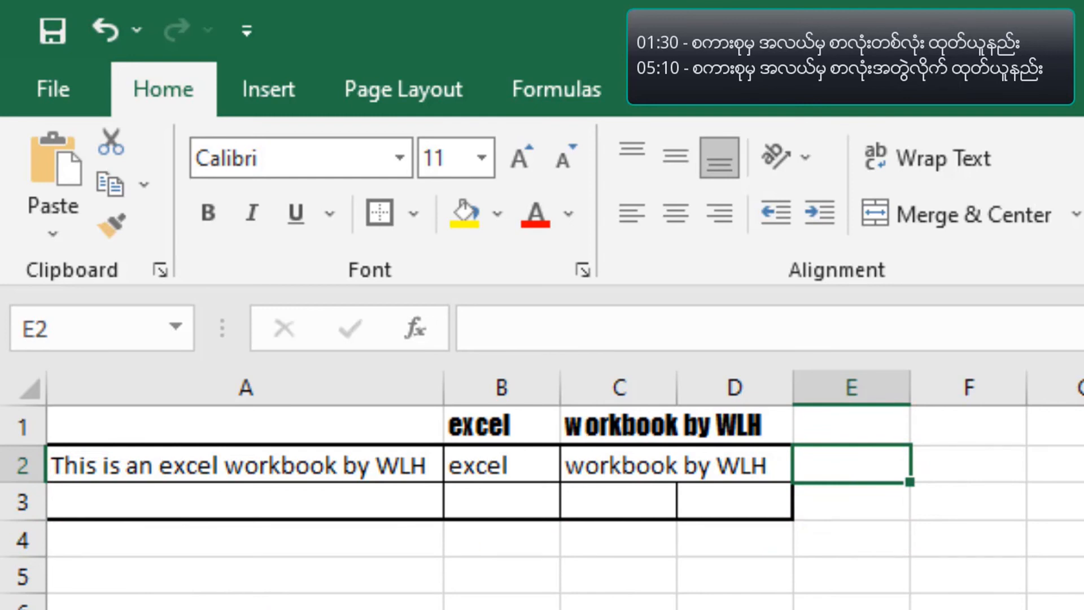
text(=M)
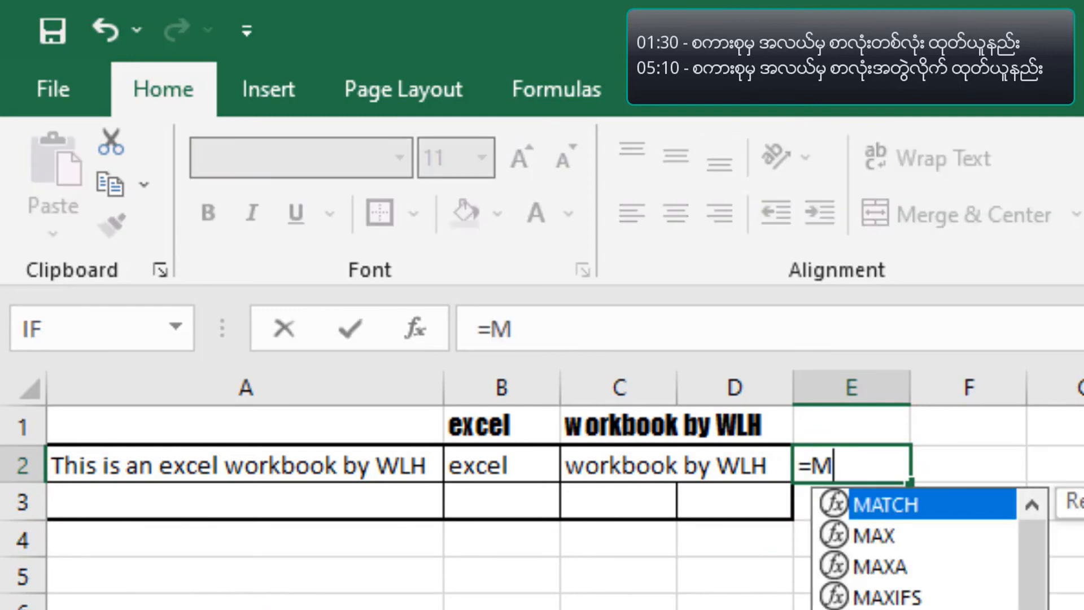
text(ID()
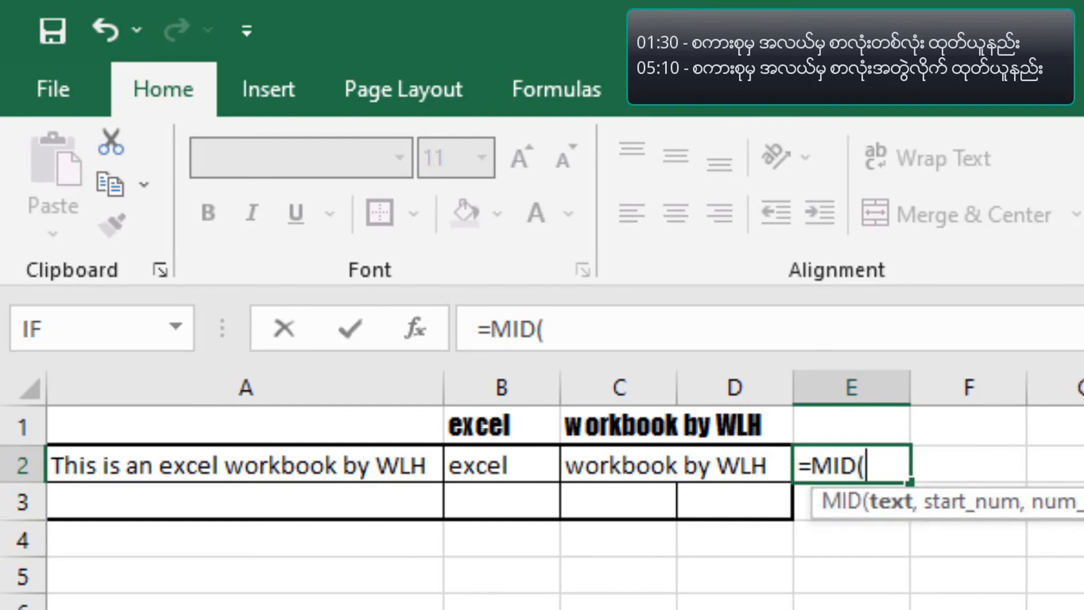
click(282, 467)
text(,1)
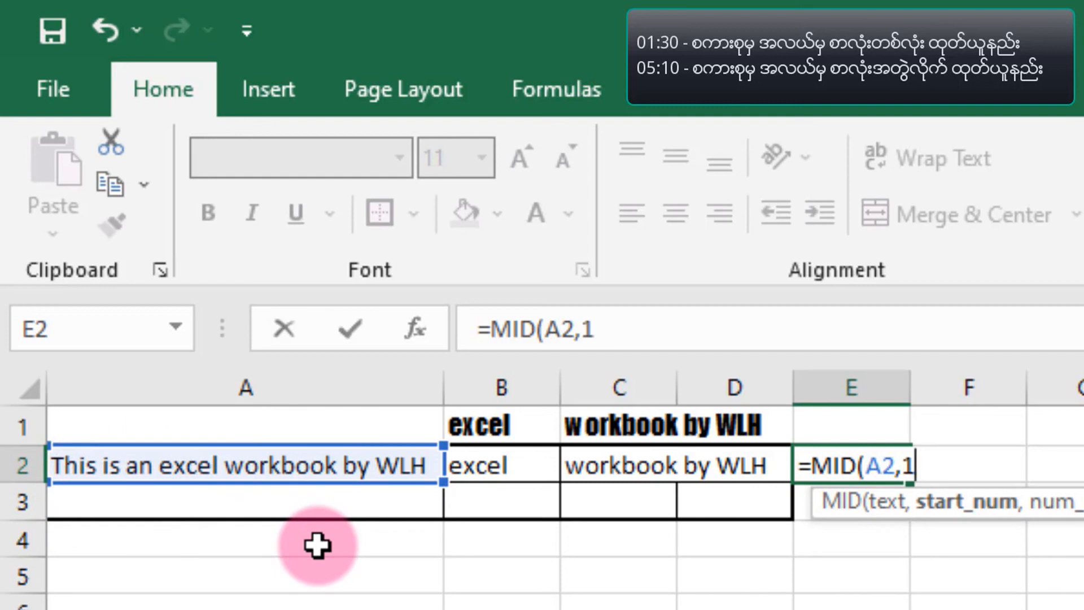
text(,)
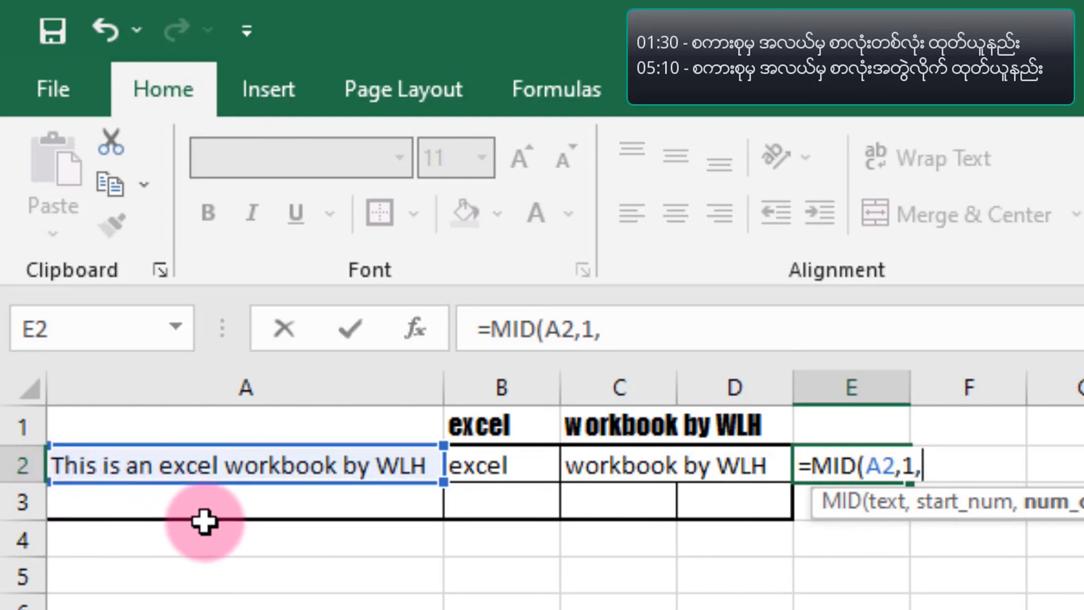
text())
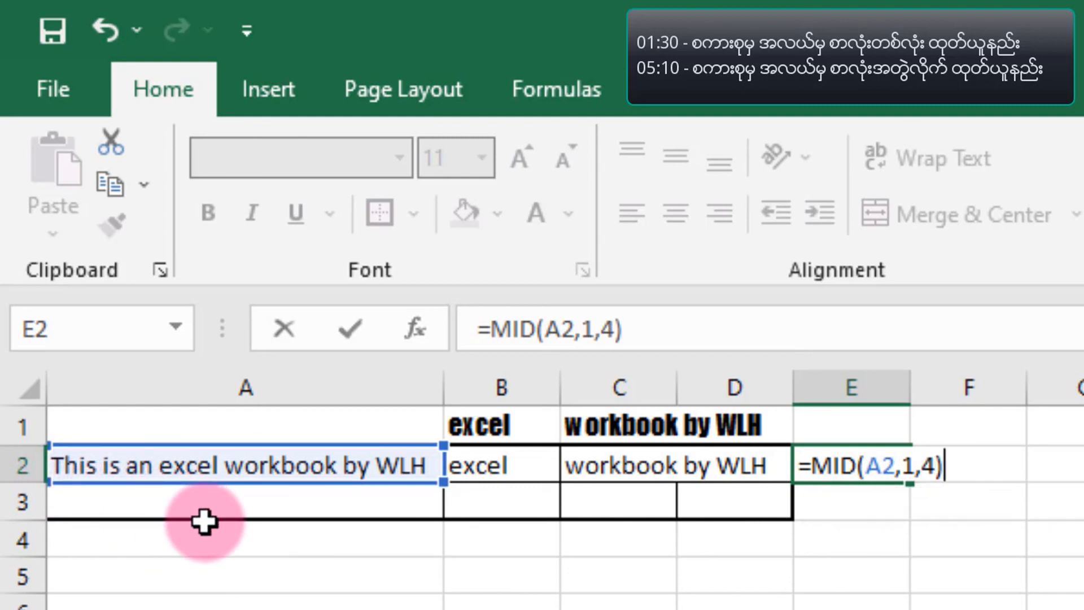
key(Return)
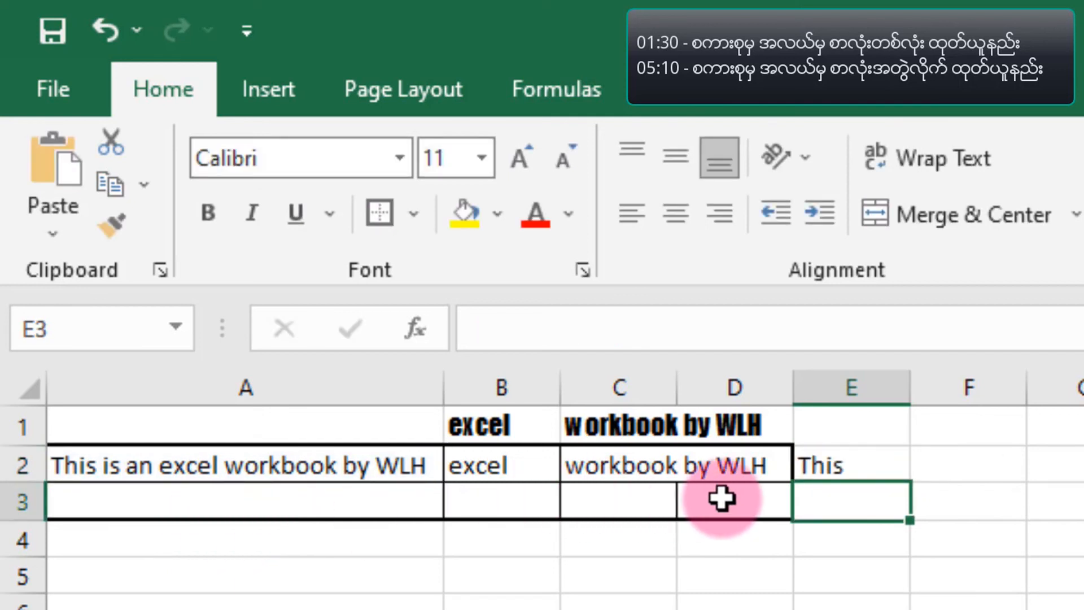
click(864, 464)
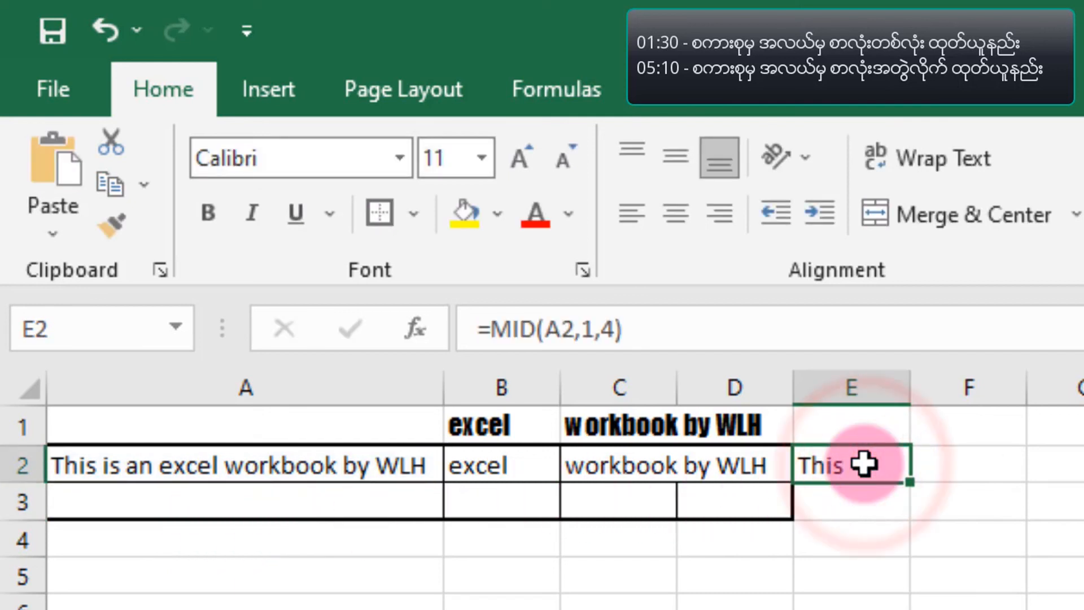